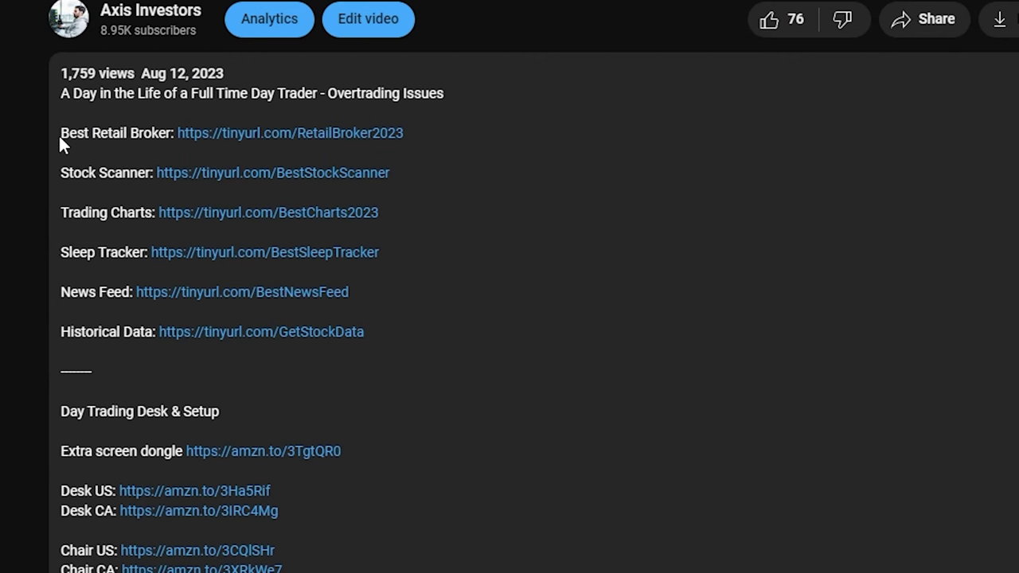
# - Highlight the Best Retail Broker and Stock Scanner lines in the video description
pyautogui.moveTo(61, 133); pyautogui.dragTo(408, 137)
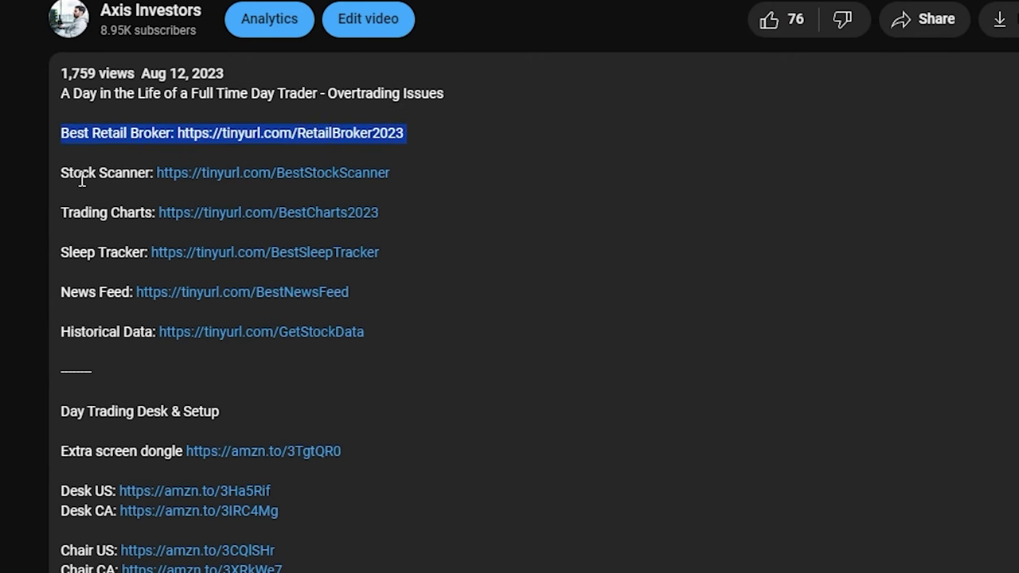
pyautogui.moveTo(61, 173); pyautogui.dragTo(402, 185)
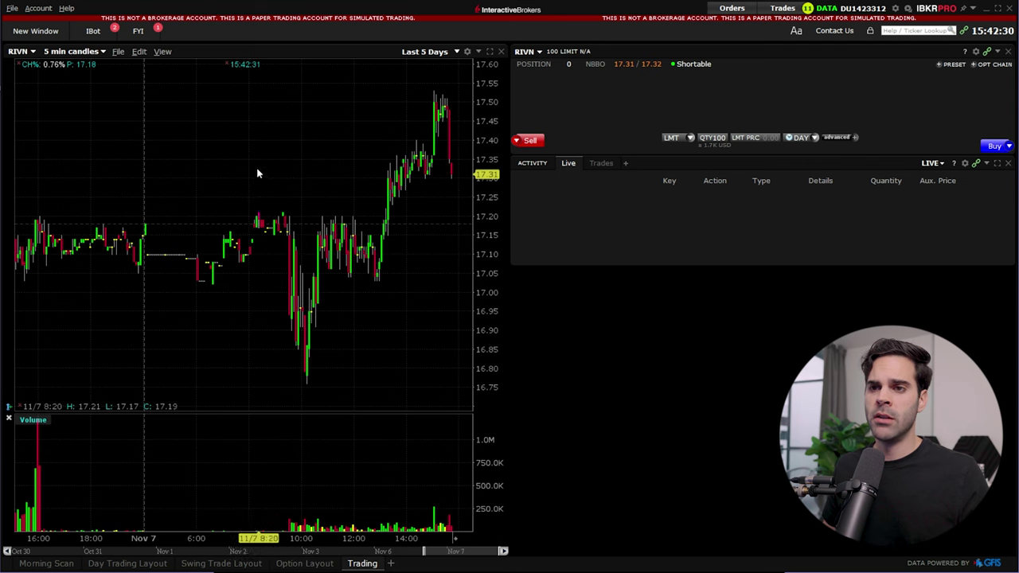
pyautogui.scroll(2, 350, 143)
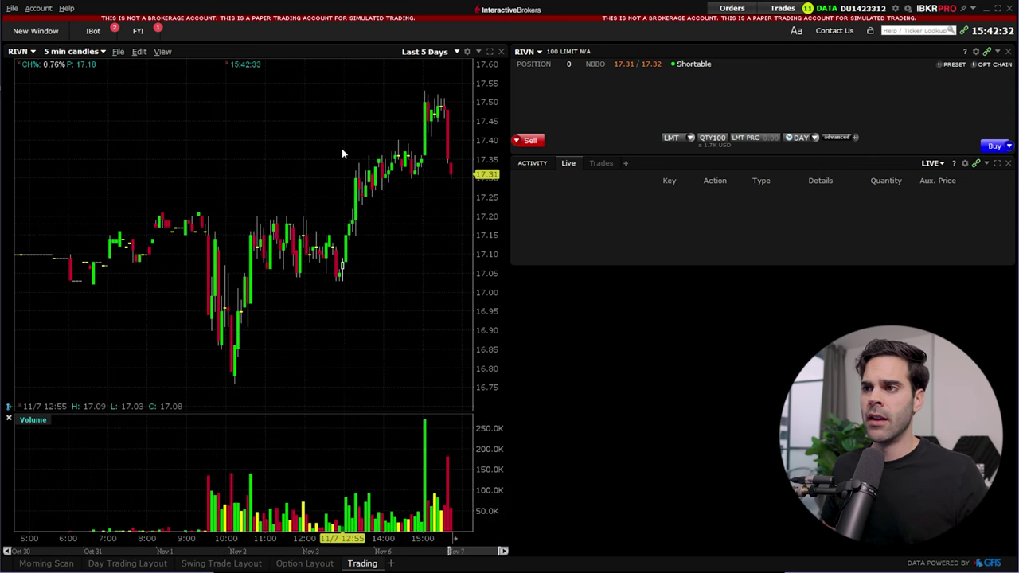
pyautogui.scroll(-2, 341, 148)
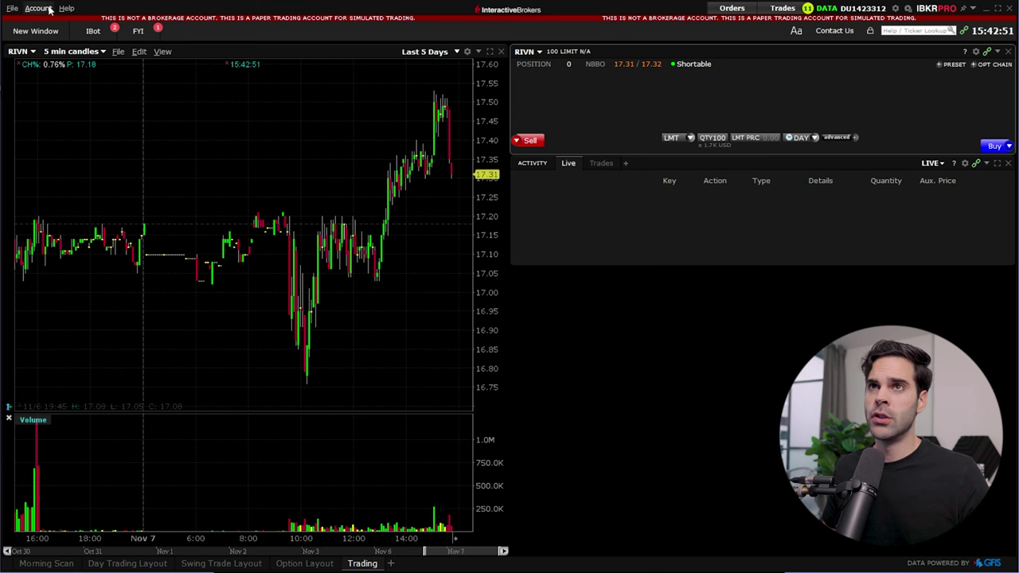
pyautogui.click(24, 31)
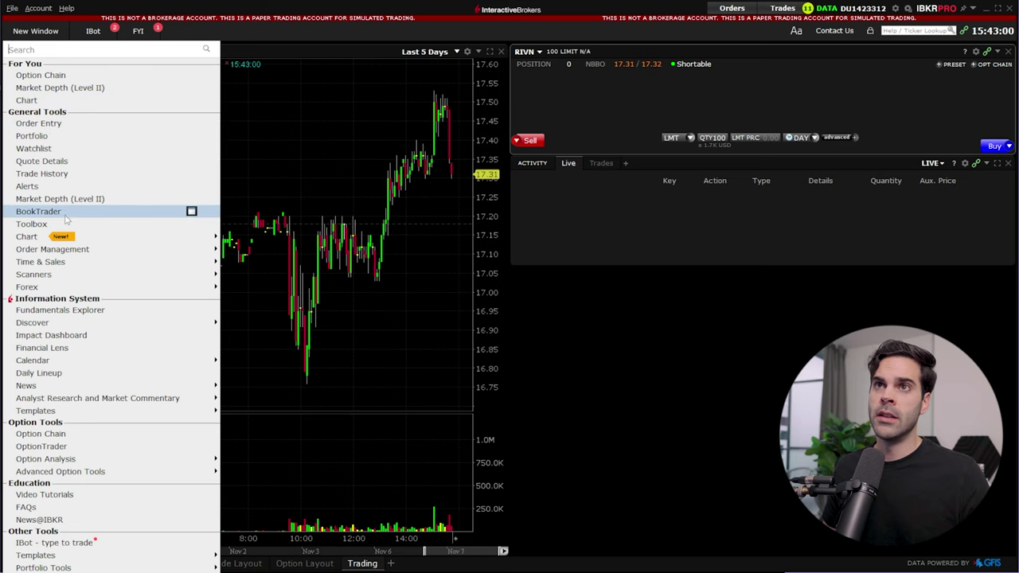
pyautogui.moveTo(60, 253)
pyautogui.click(692, 289)
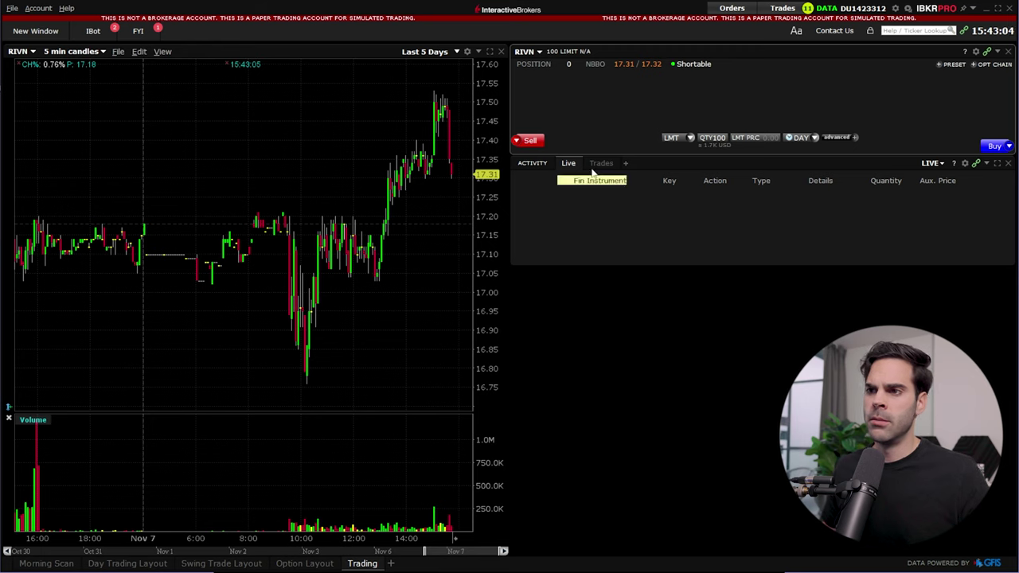
# - Configure the RIVN limit order with a quantity of 500, a limit price of 17.25 and GTC time in force
pyautogui.click(715, 139)
pyautogui.click(770, 113)
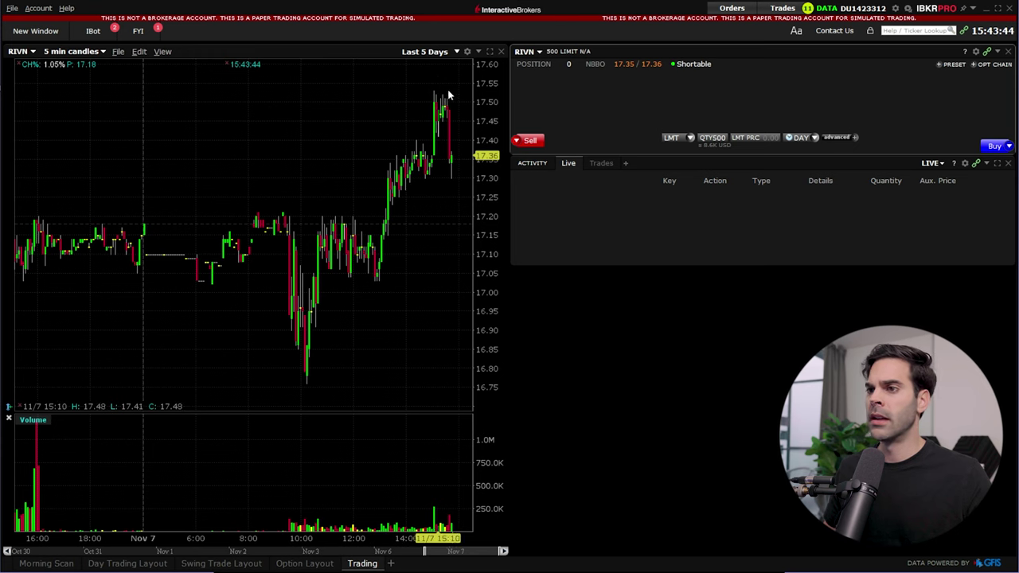
pyautogui.click(768, 140)
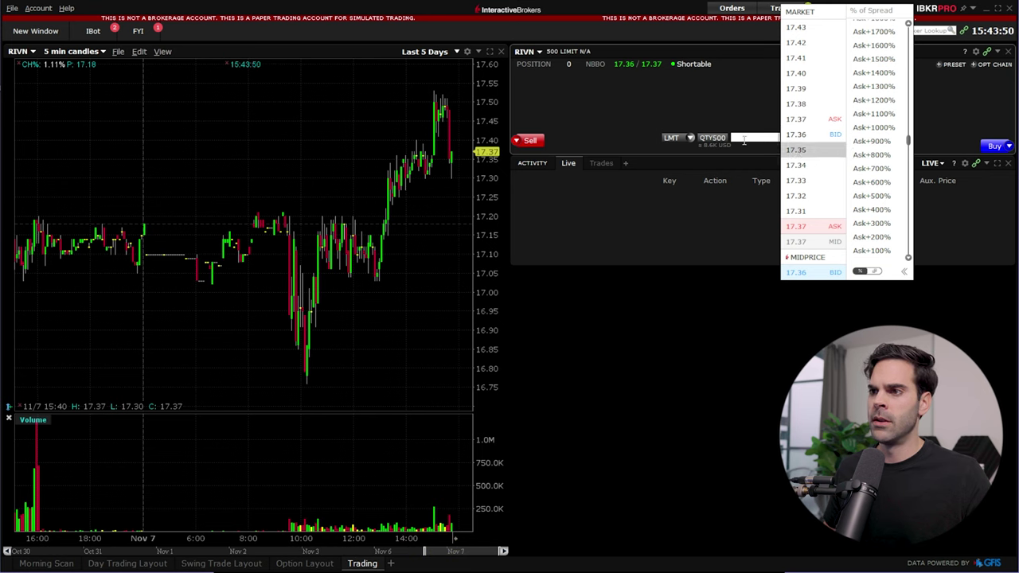
pyautogui.write('17.25')
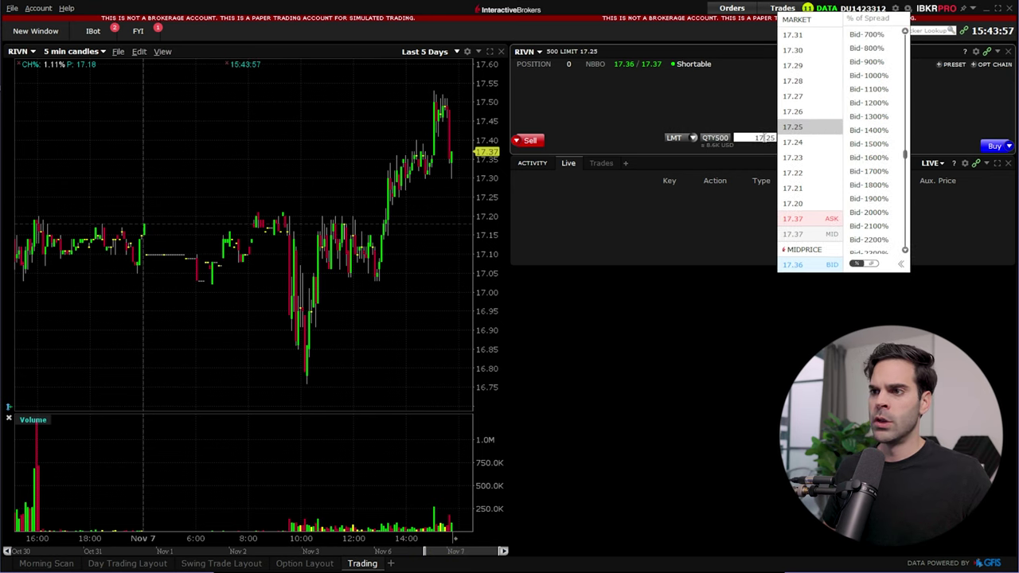
pyautogui.press('Return')
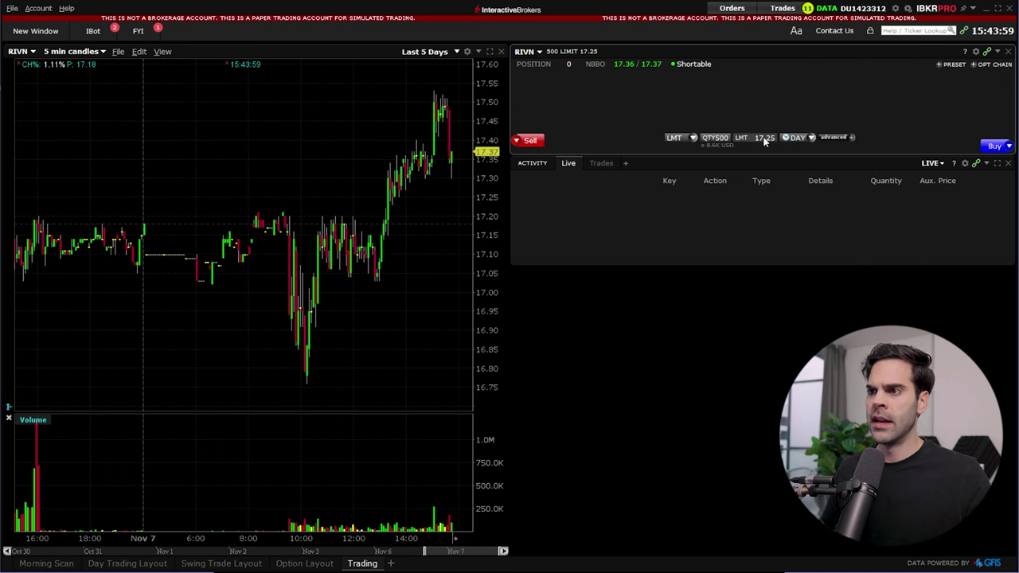
pyautogui.click(810, 139)
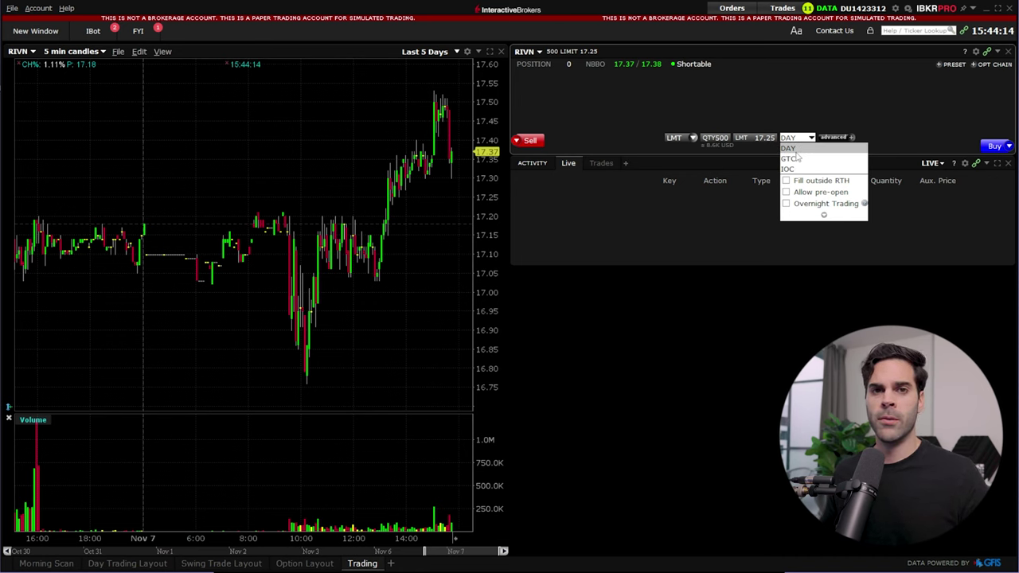
pyautogui.click(789, 158)
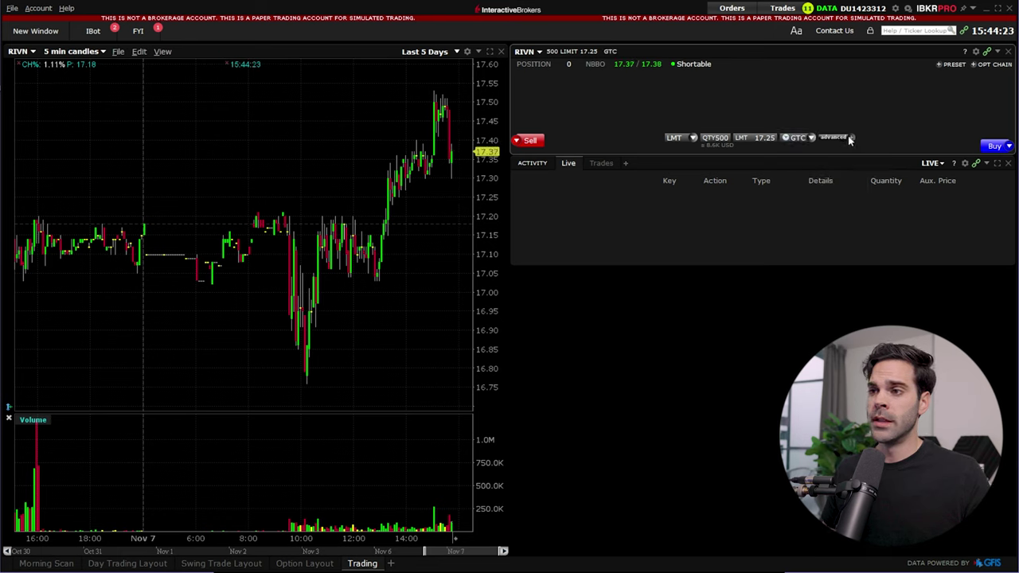
# - Attach a bracket to the RIVN order with a profit taker limit of 18.00 and a stop loss of 17.00
pyautogui.click(848, 137)
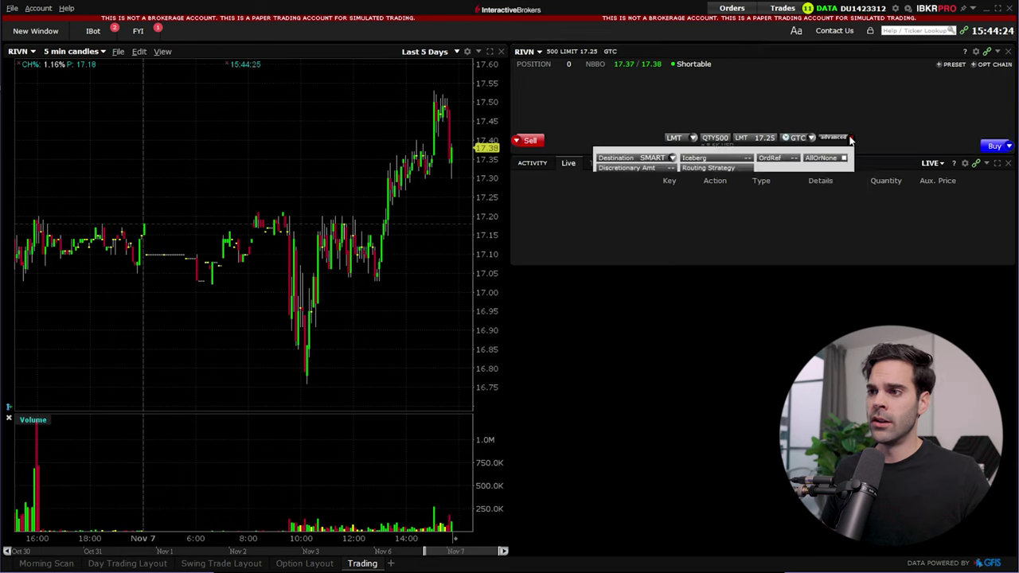
pyautogui.click(601, 186)
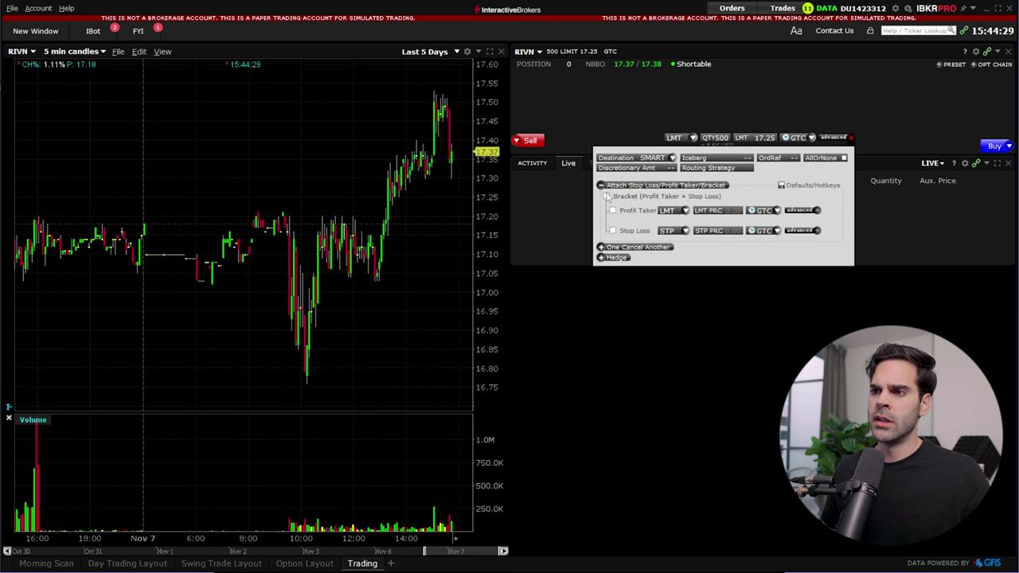
pyautogui.click(606, 195)
pyautogui.click(736, 210)
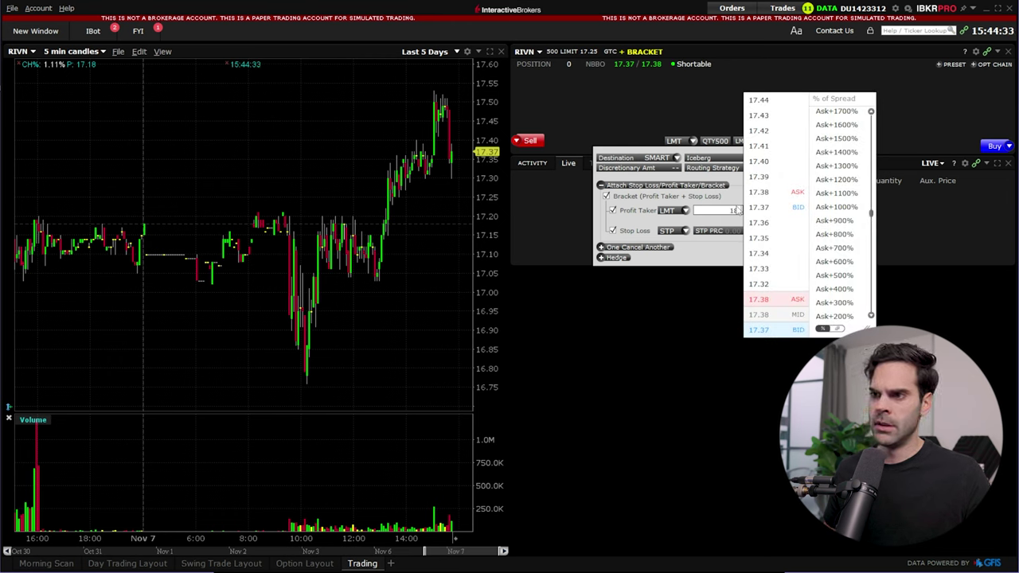
pyautogui.click(717, 229)
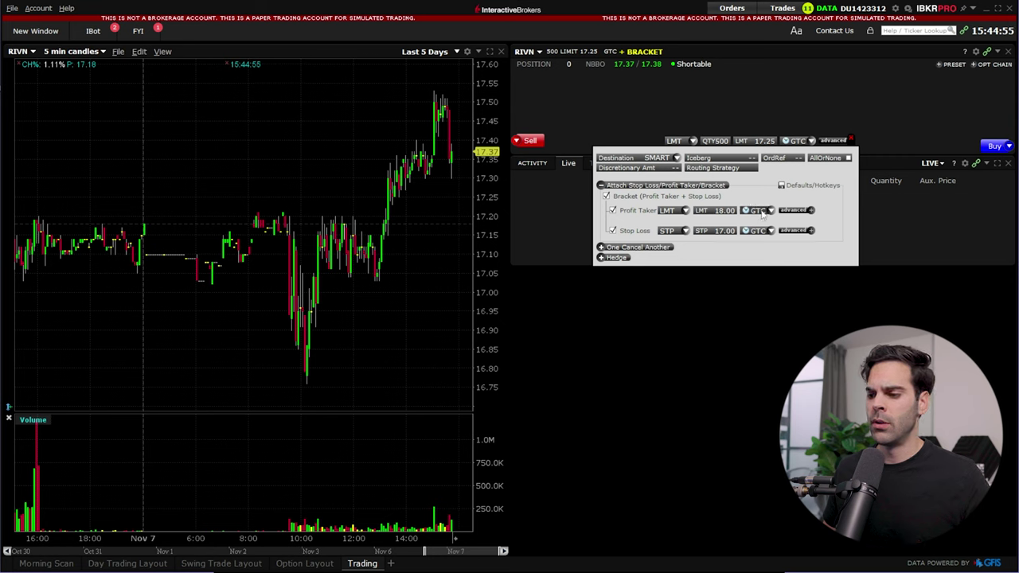
# - Set the profit taker's time in force to GTC and its routing destination to ARCA
pyautogui.click(770, 210)
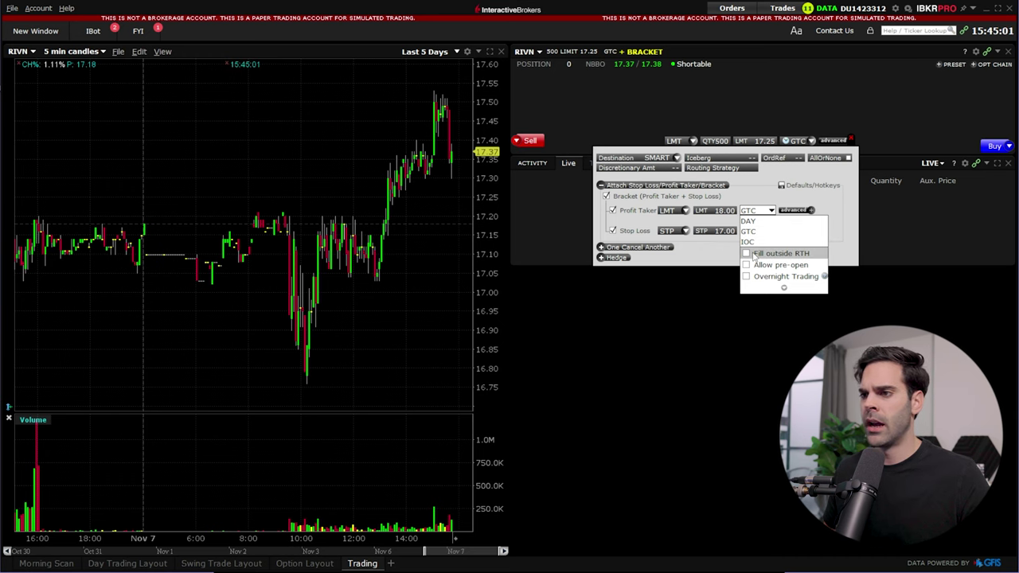
pyautogui.click(784, 289)
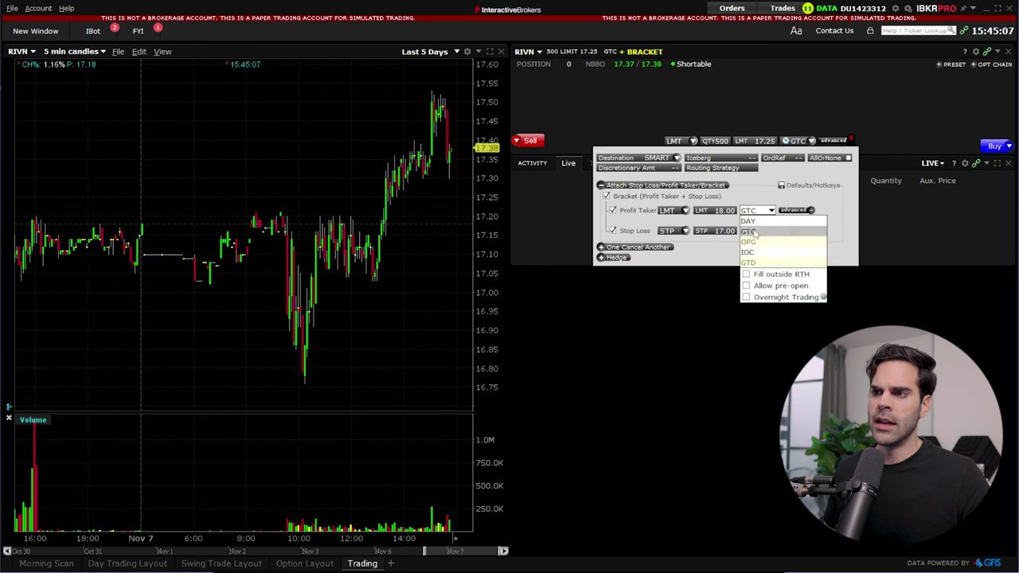
pyautogui.click(753, 231)
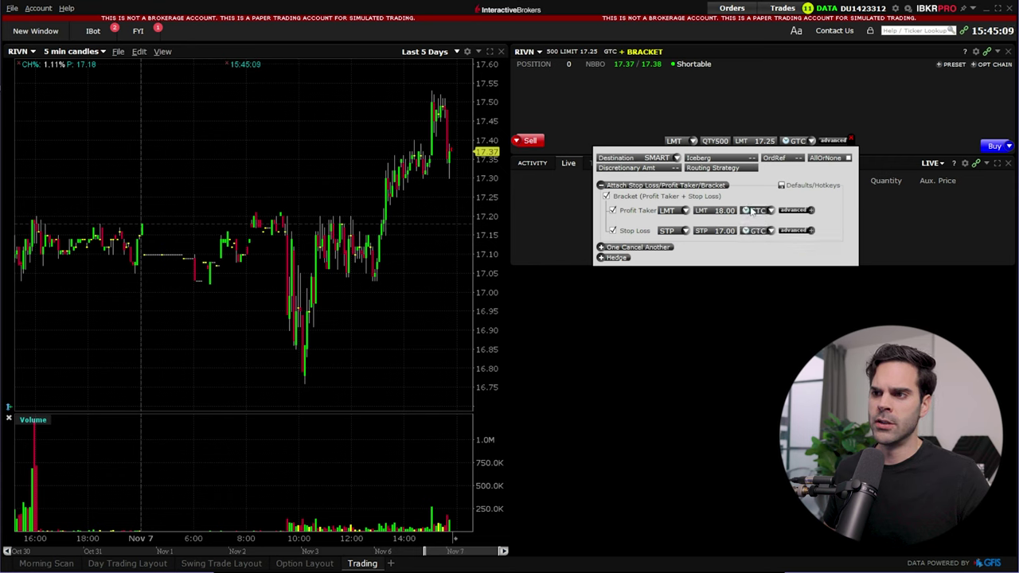
pyautogui.click(812, 210)
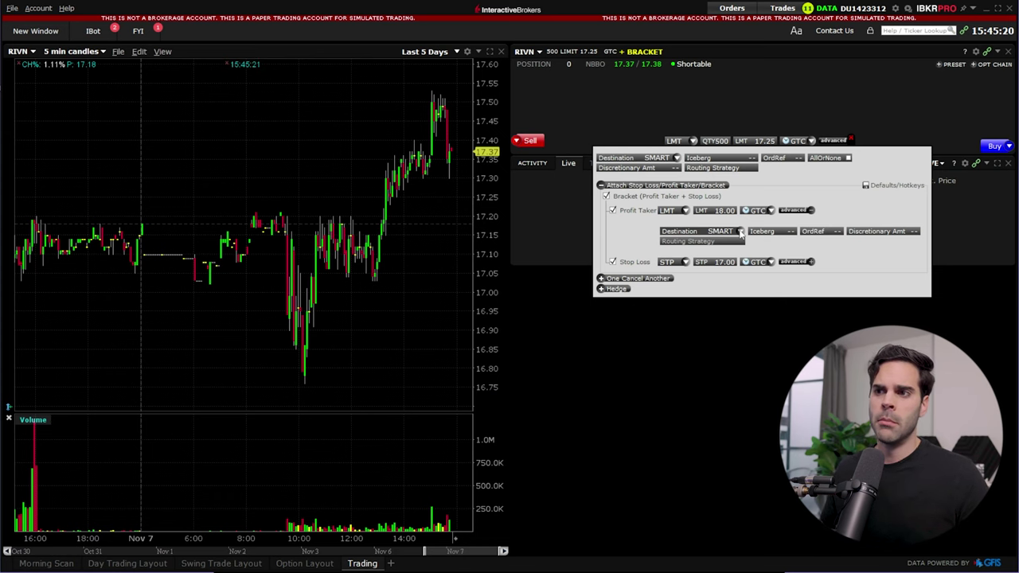
pyautogui.click(740, 232)
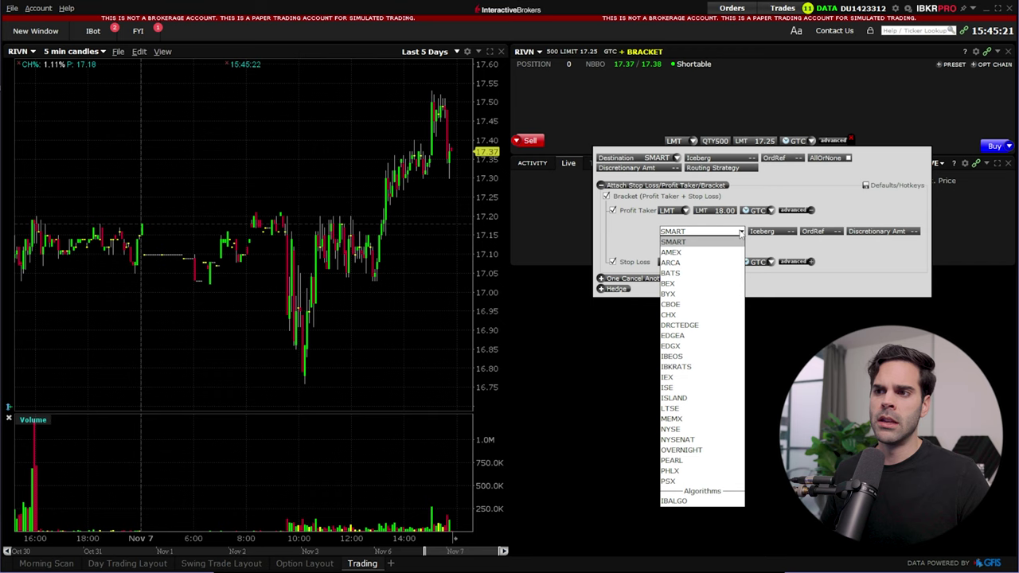
pyautogui.click(699, 263)
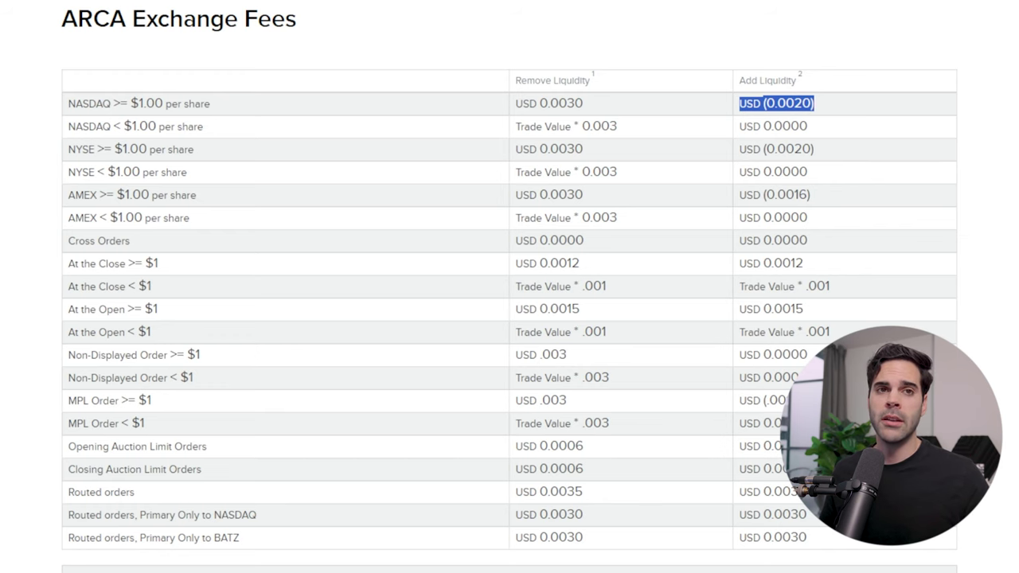
# - Examine the add-liquidity and remove-liquidity fees for NASDAQ shares at or above $1.00 in the ARCA Exchange Fees table
pyautogui.click(490, 15)
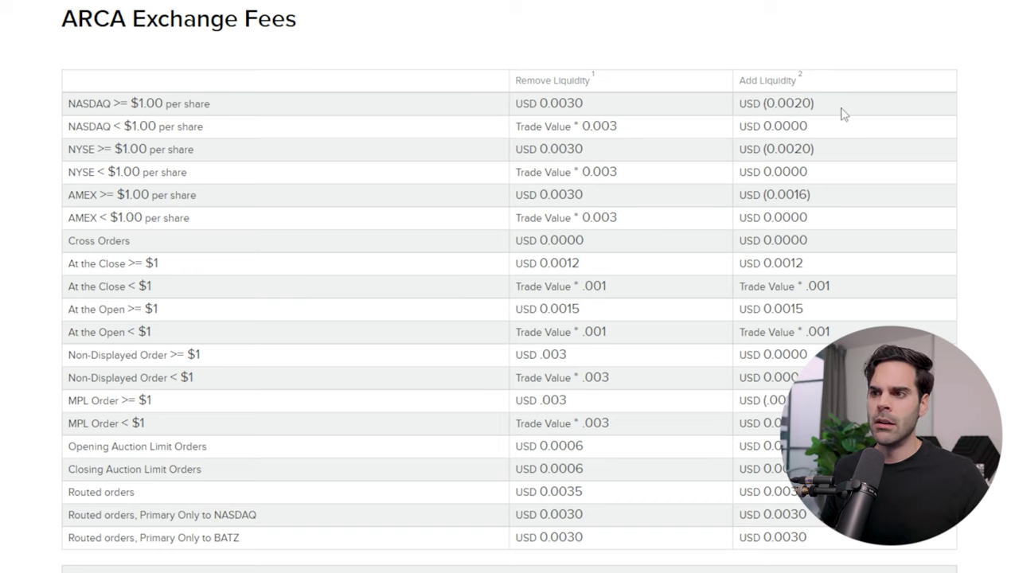
pyautogui.moveTo(842, 113); pyautogui.dragTo(736, 105)
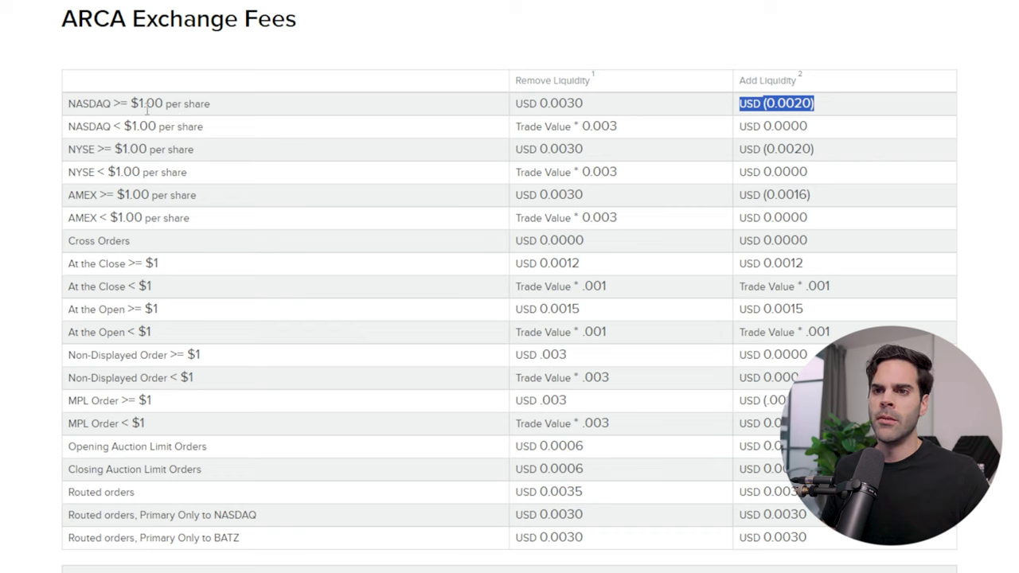
pyautogui.doubleClick(122, 105)
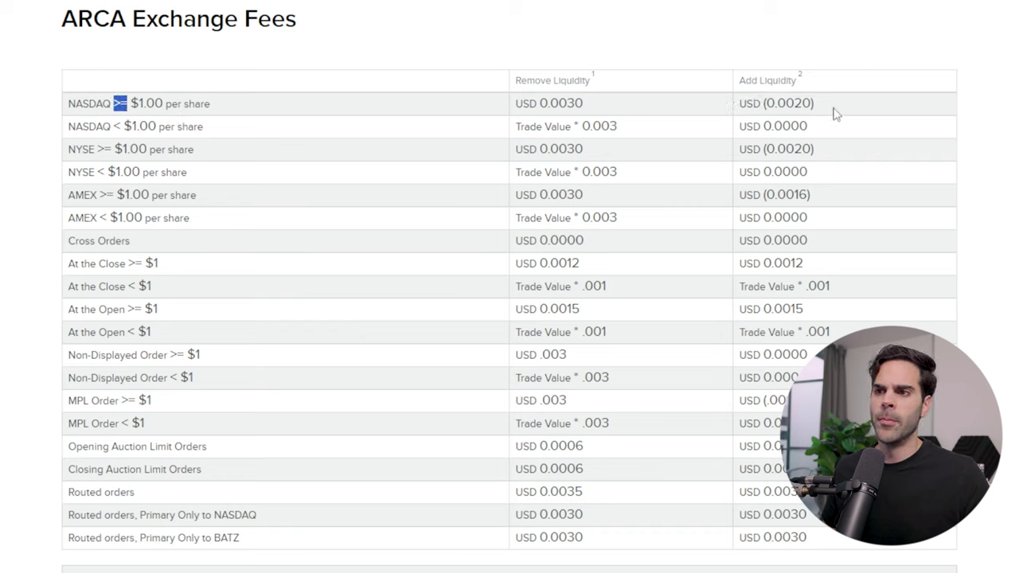
pyautogui.moveTo(836, 113); pyautogui.dragTo(762, 108)
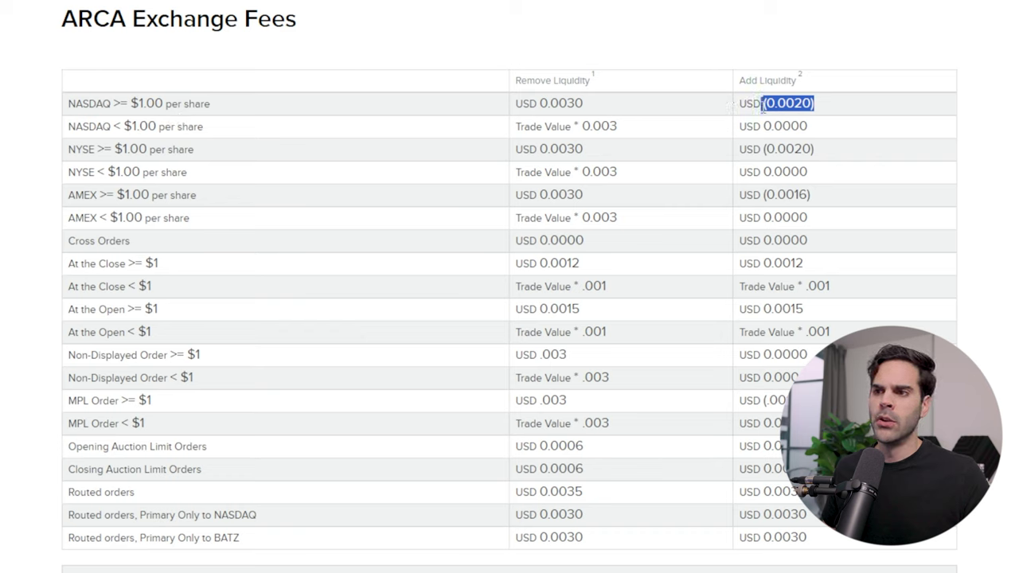
pyautogui.click(823, 112)
pyautogui.moveTo(595, 109); pyautogui.dragTo(517, 104)
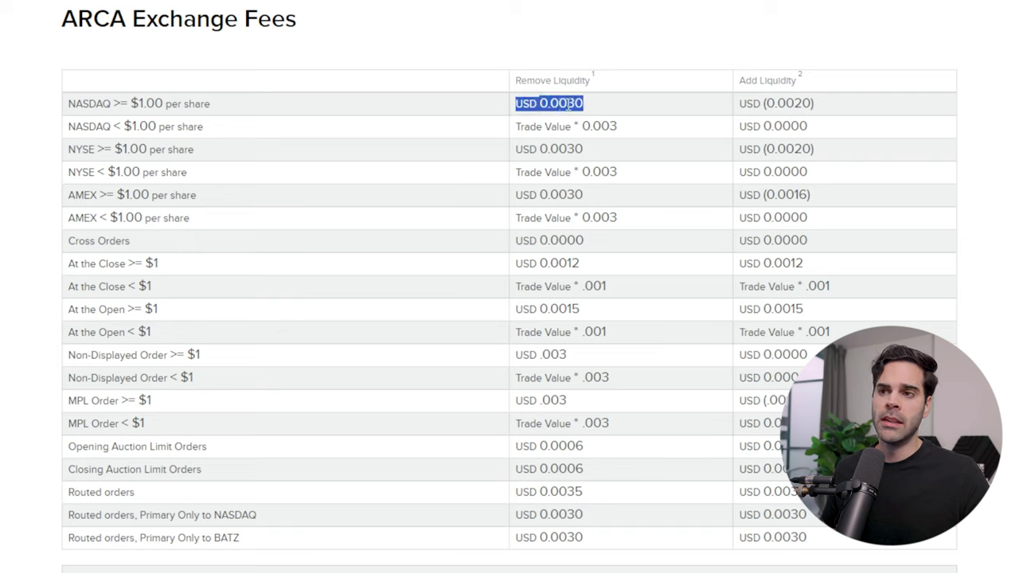
pyautogui.click(600, 108)
pyautogui.moveTo(591, 109); pyautogui.dragTo(559, 104)
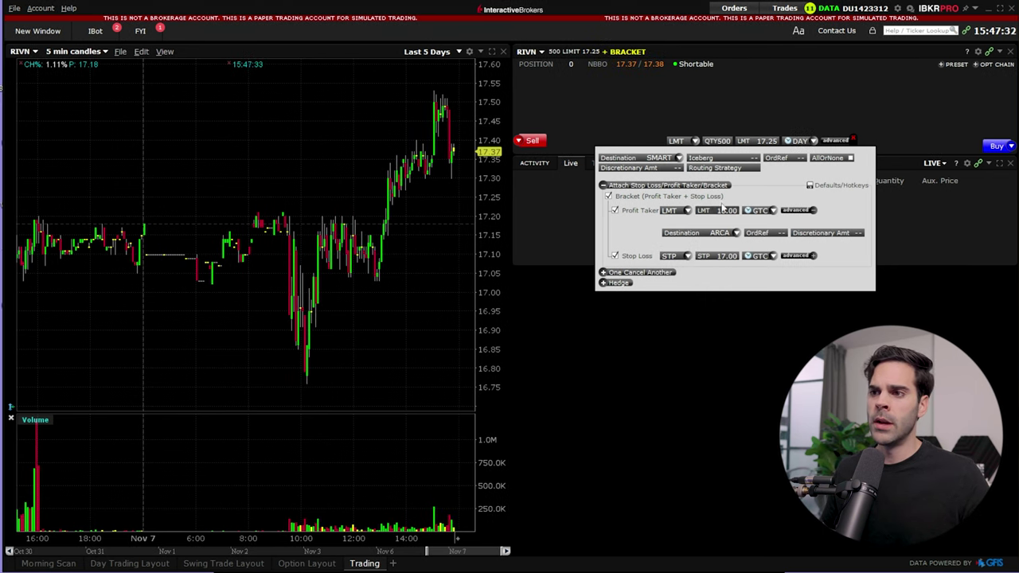
# - Collapse the advanced order settings and change the RIVN entry order type to MKT
pyautogui.click(837, 143)
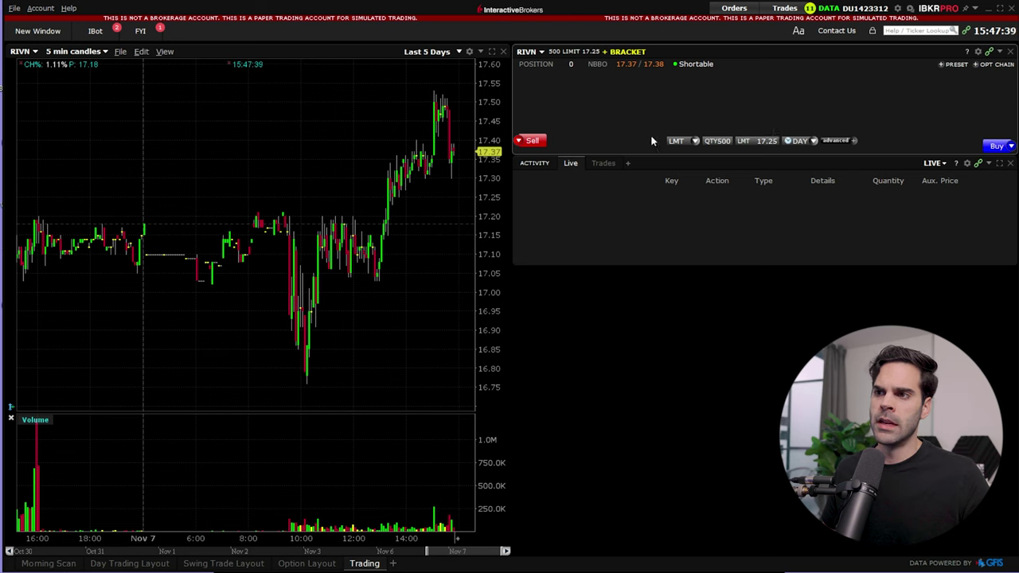
pyautogui.click(692, 141)
pyautogui.click(693, 172)
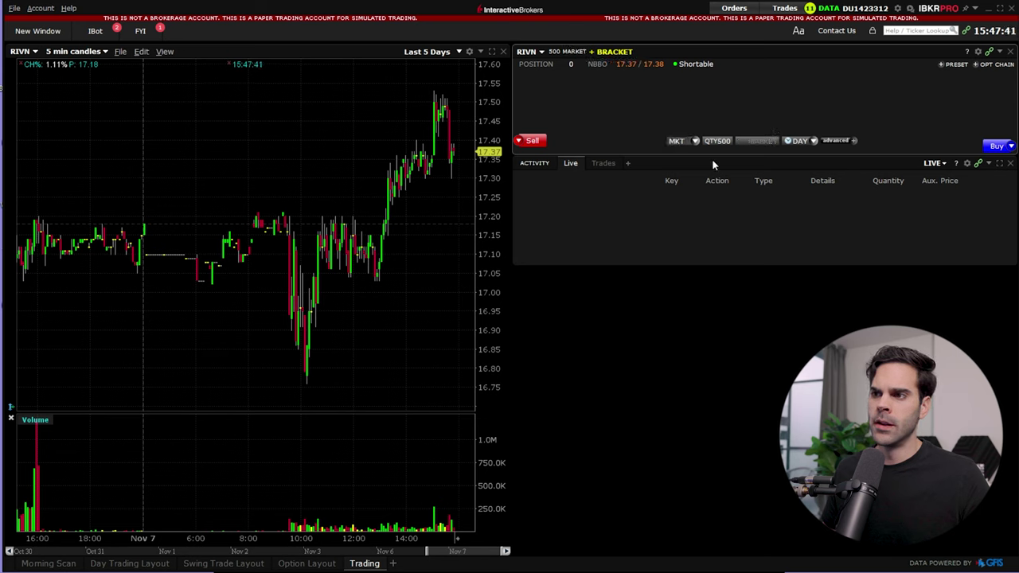
# - Check the attached bracket settings and submit the 500-share RIVN market buy order
pyautogui.click(851, 141)
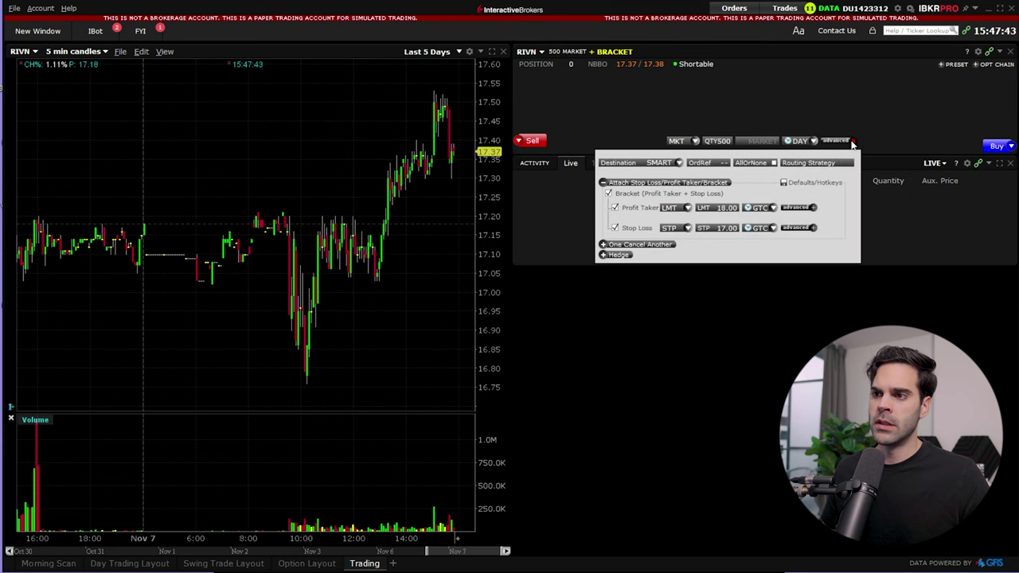
pyautogui.click(835, 141)
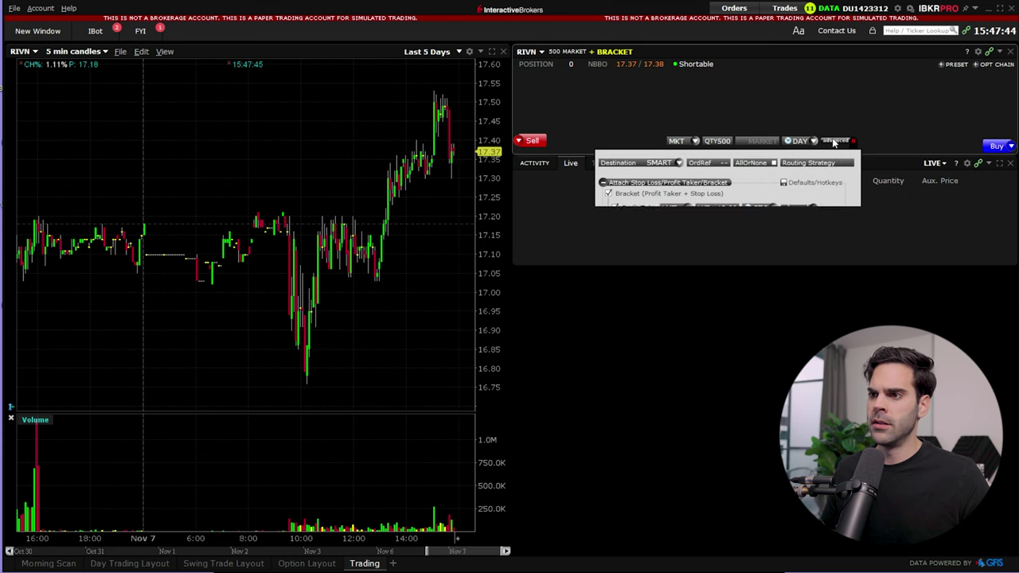
pyautogui.click(995, 147)
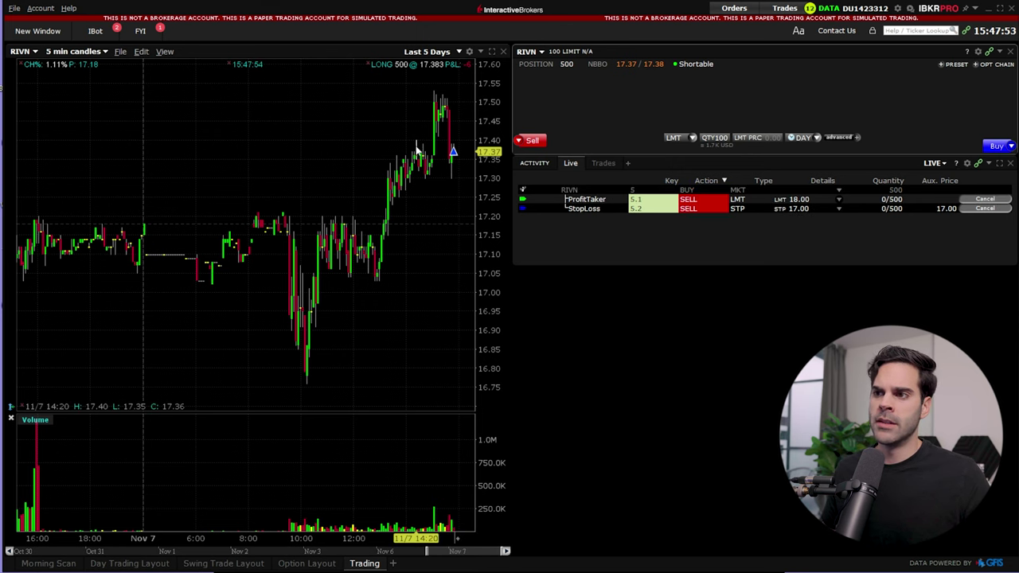
# - Open the live ProfitTaker order's limit price for editing and close it without entering a new price
pyautogui.click(814, 199)
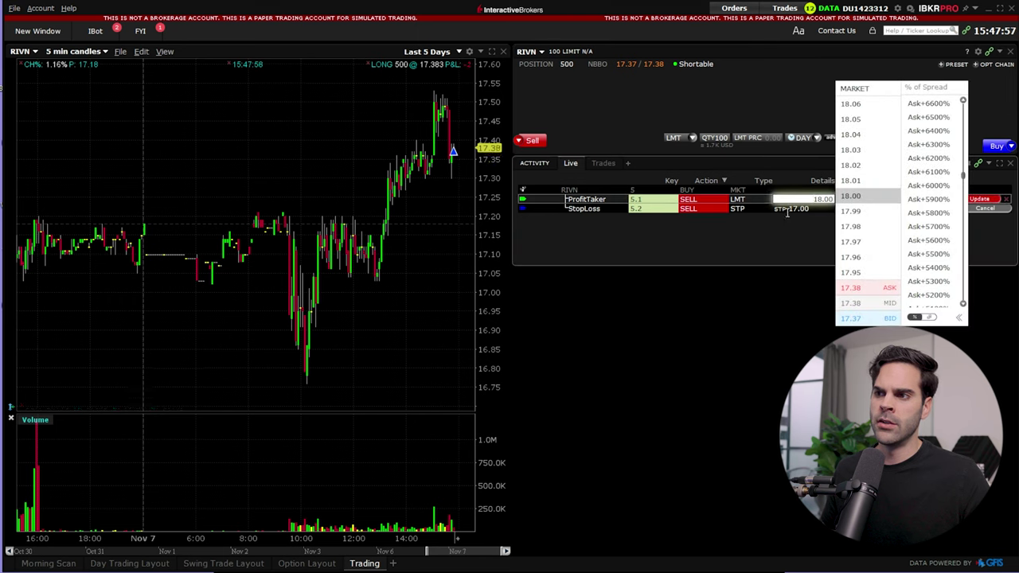
pyautogui.press('Return')
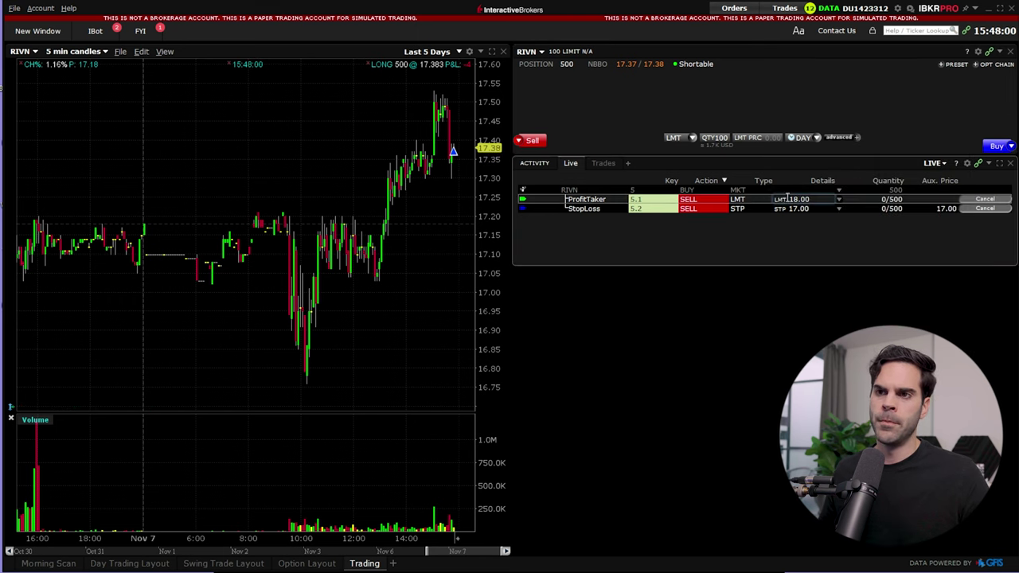
# - Raise the live RIVN stop-loss sell order's stop price to 17.25 and submit the updated order
pyautogui.scroll(-3, 377, 289)
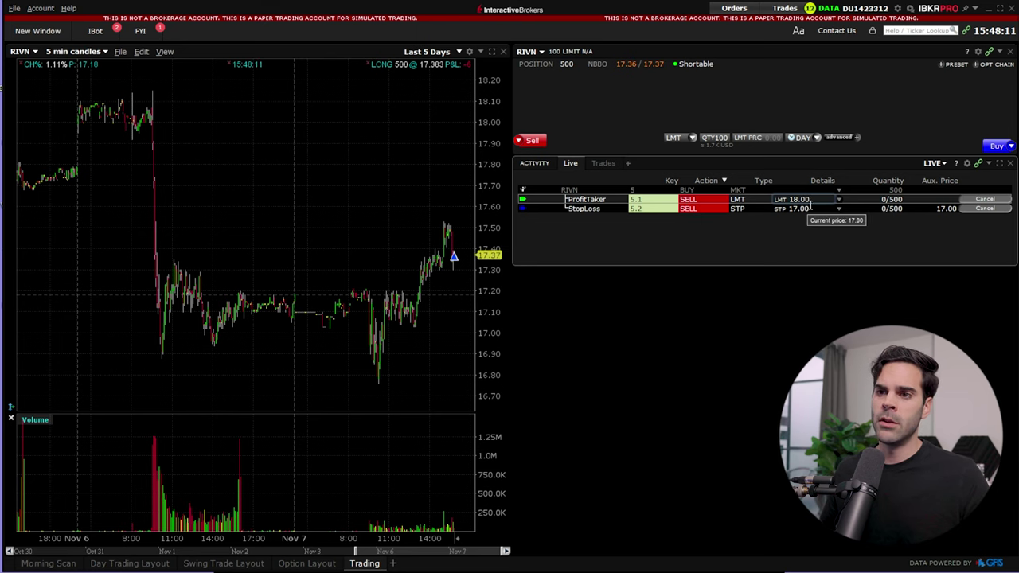
pyautogui.scroll(3, 301, 259)
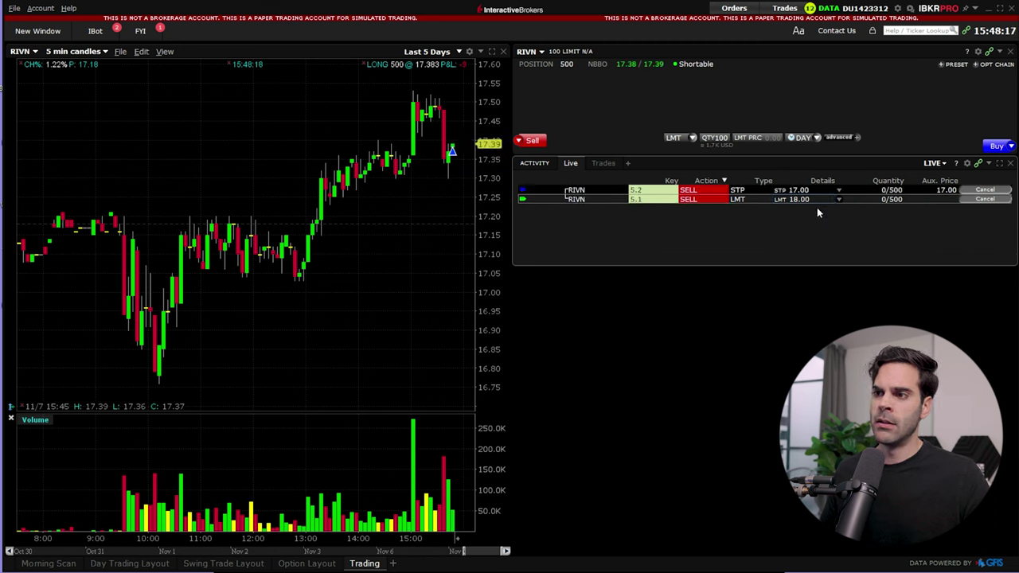
pyautogui.click(815, 191)
pyautogui.write('1')
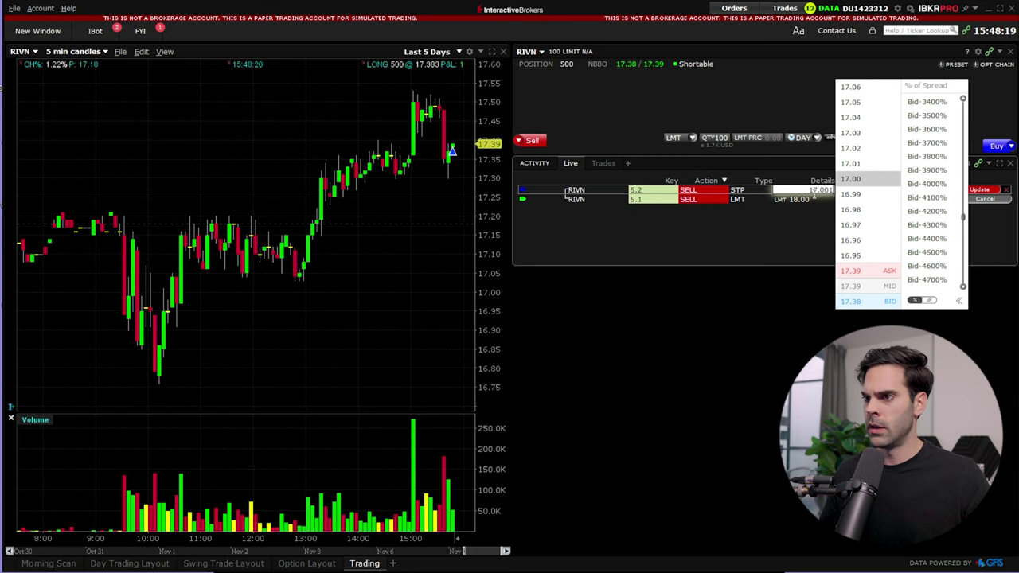
pyautogui.press('BackSpace')
pyautogui.press('BackSpace')
pyautogui.press('BackSpace')
pyautogui.press('BackSpace')
pyautogui.press('BackSpace')
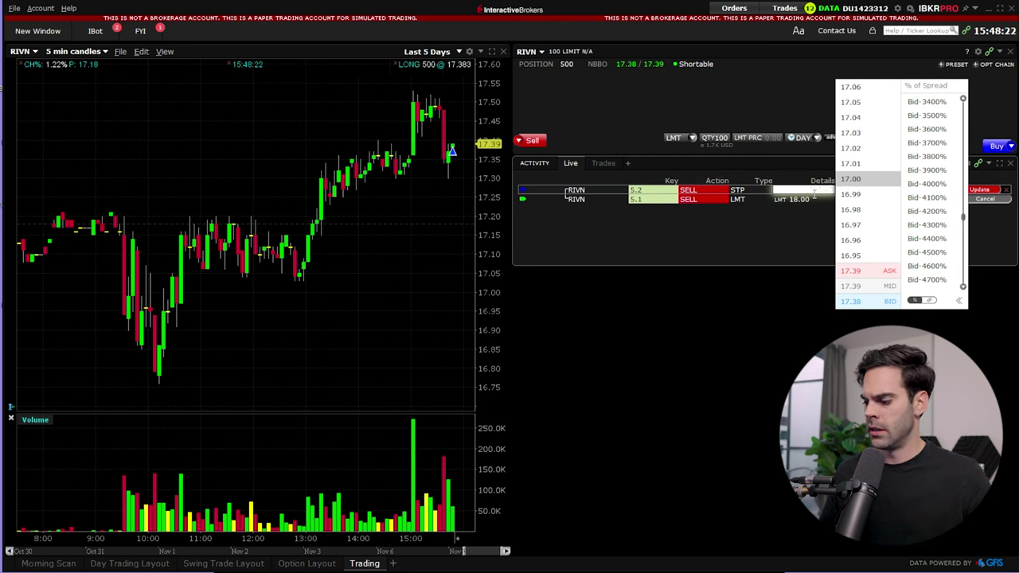
pyautogui.write('7.25')
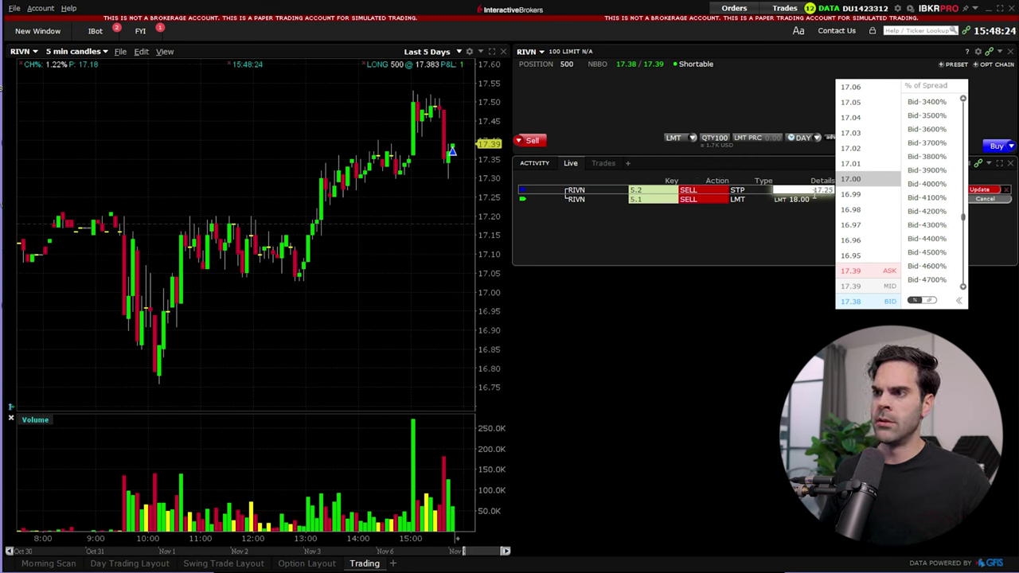
pyautogui.press('Return')
pyautogui.click(979, 189)
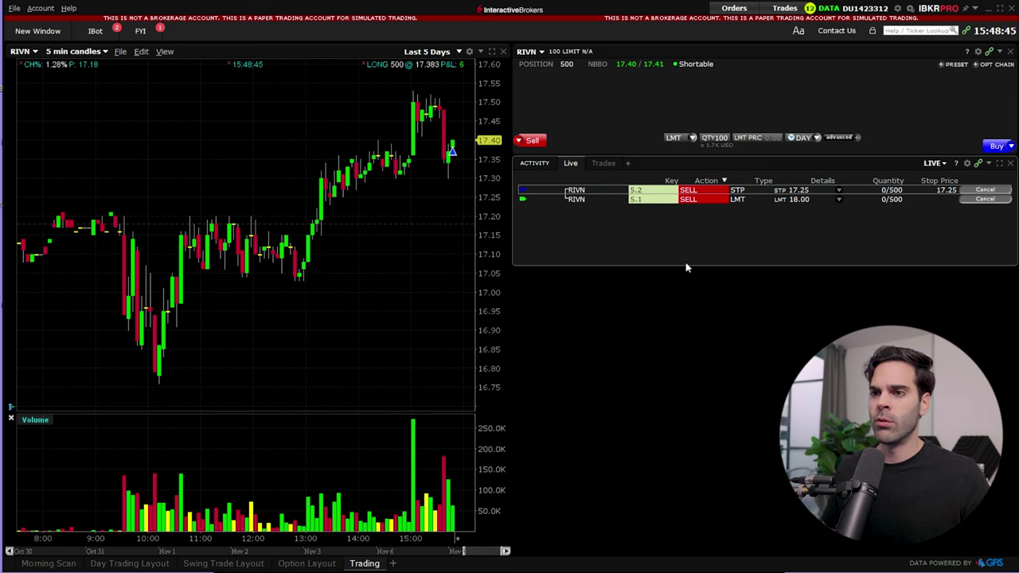
pyautogui.scroll(-3, 277, 260)
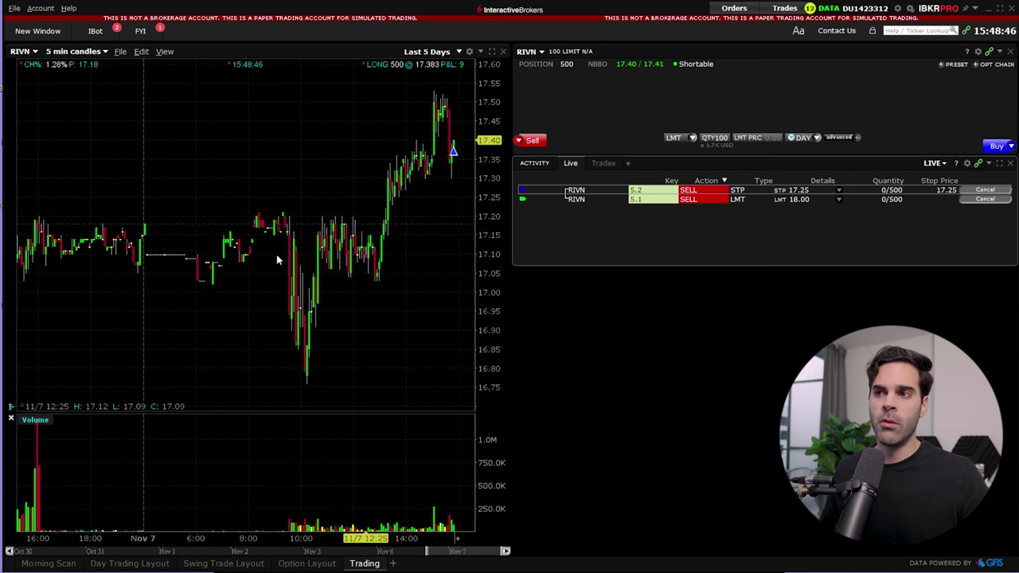
pyautogui.scroll(2, 277, 260)
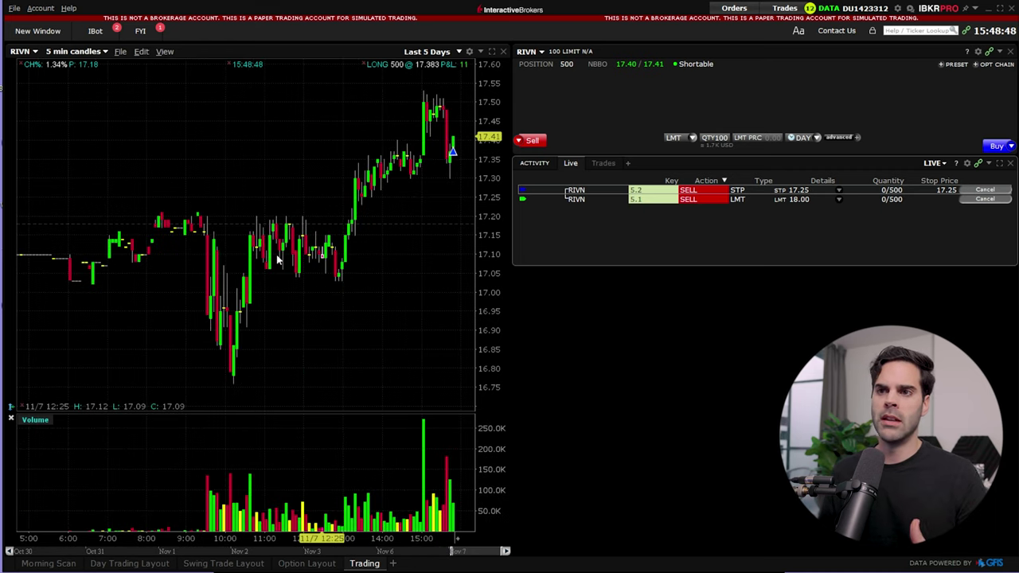